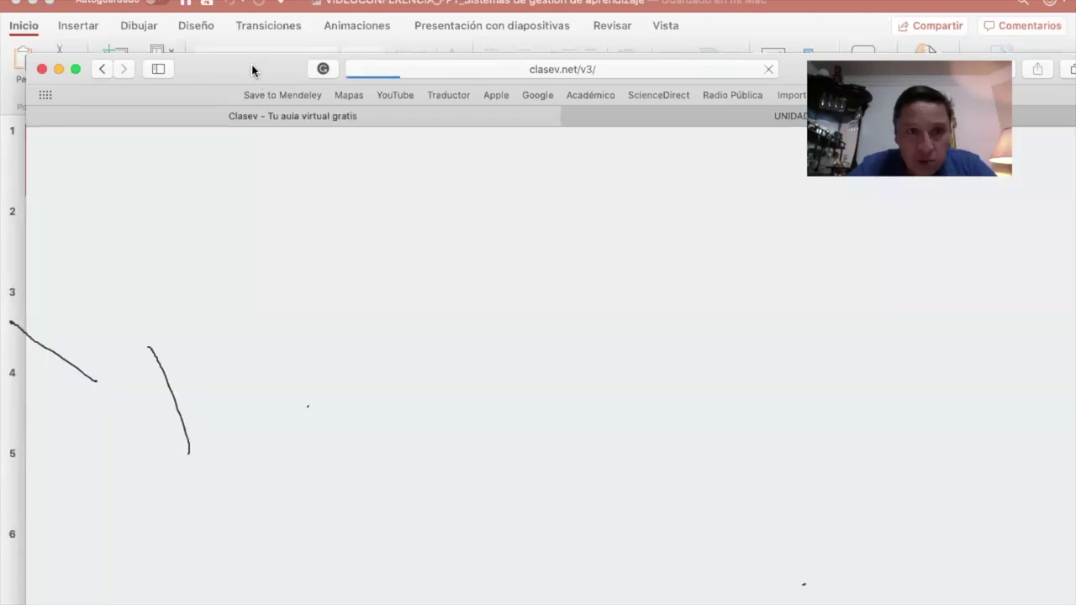
Step: Sign in to the ClaseV virtual classroom site with the Google account
{"action": "double_click", "coordinate": [252, 67]}
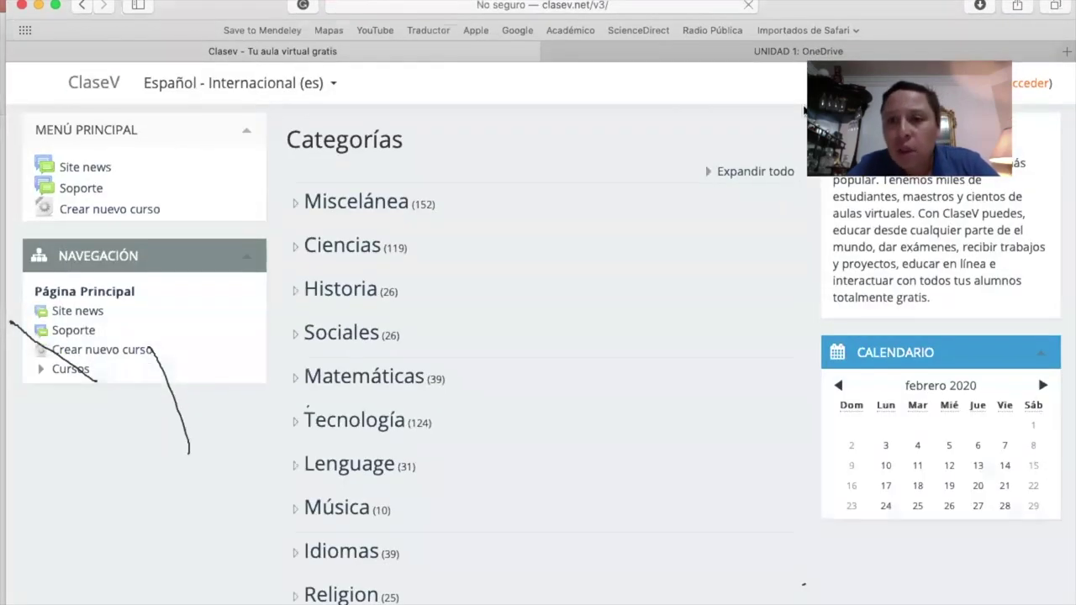
{"action": "left_click", "coordinate": [933, 51]}
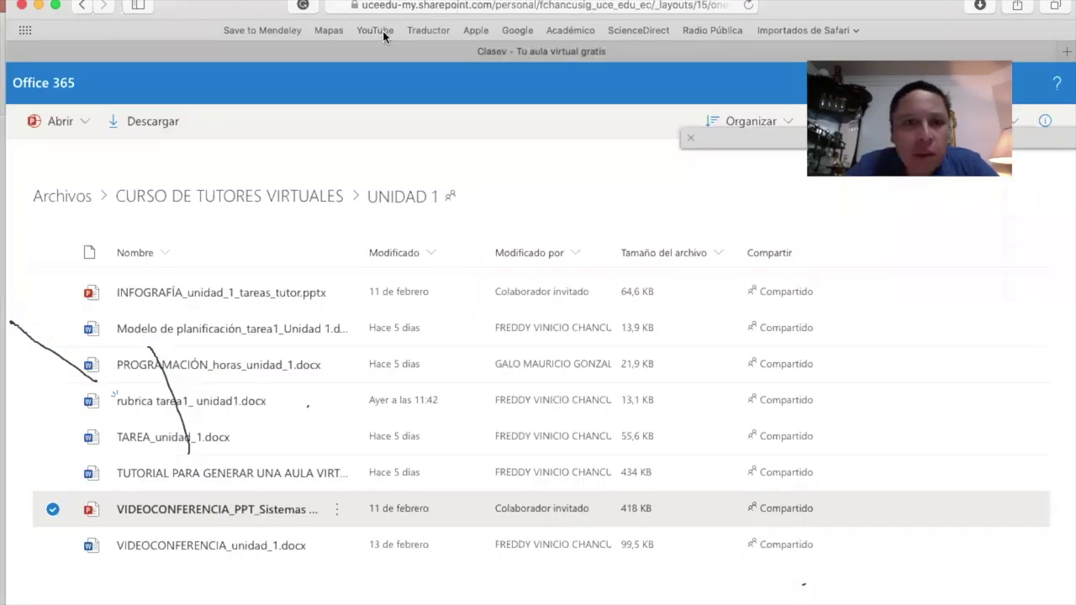
{"action": "left_click", "coordinate": [342, 49]}
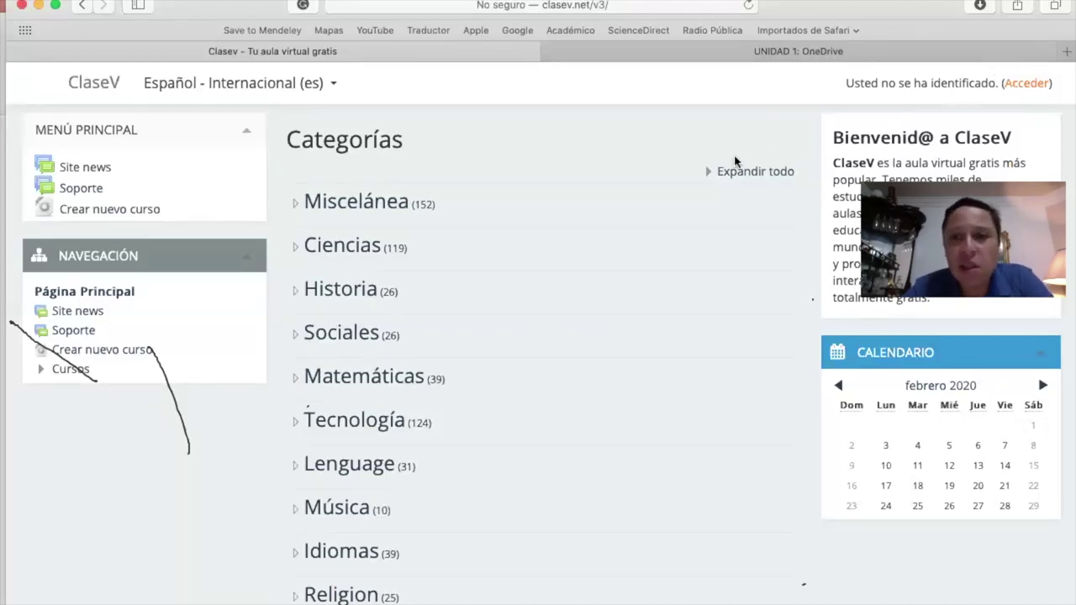
{"action": "scroll", "coordinate": [733, 161], "scroll_direction": "down", "scroll_amount": 3}
{"action": "scroll", "coordinate": [733, 161], "scroll_direction": "up", "scroll_amount": 3}
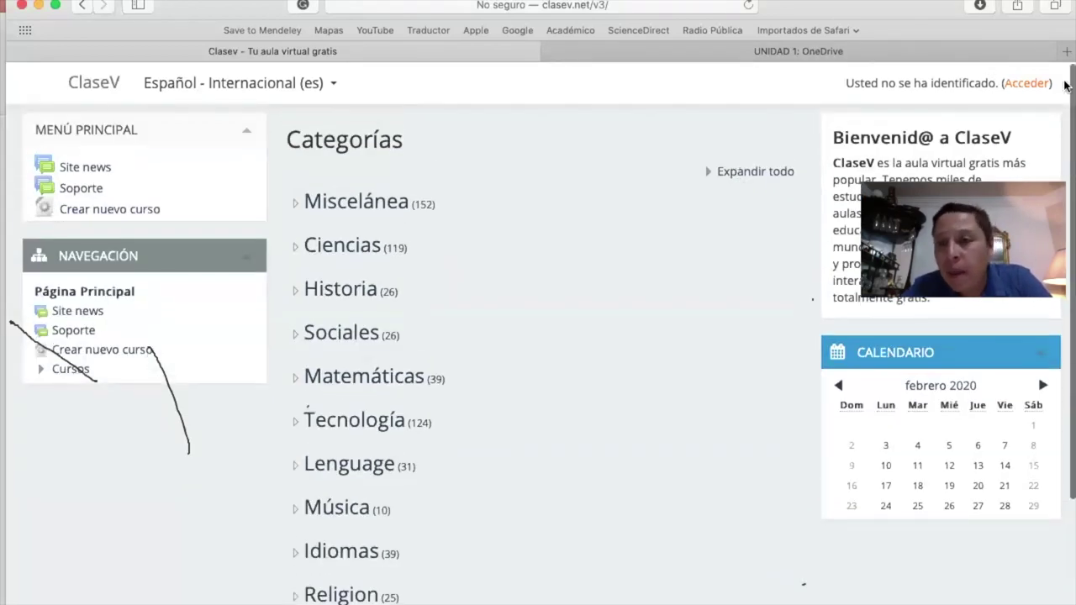
{"action": "left_click", "coordinate": [1039, 84]}
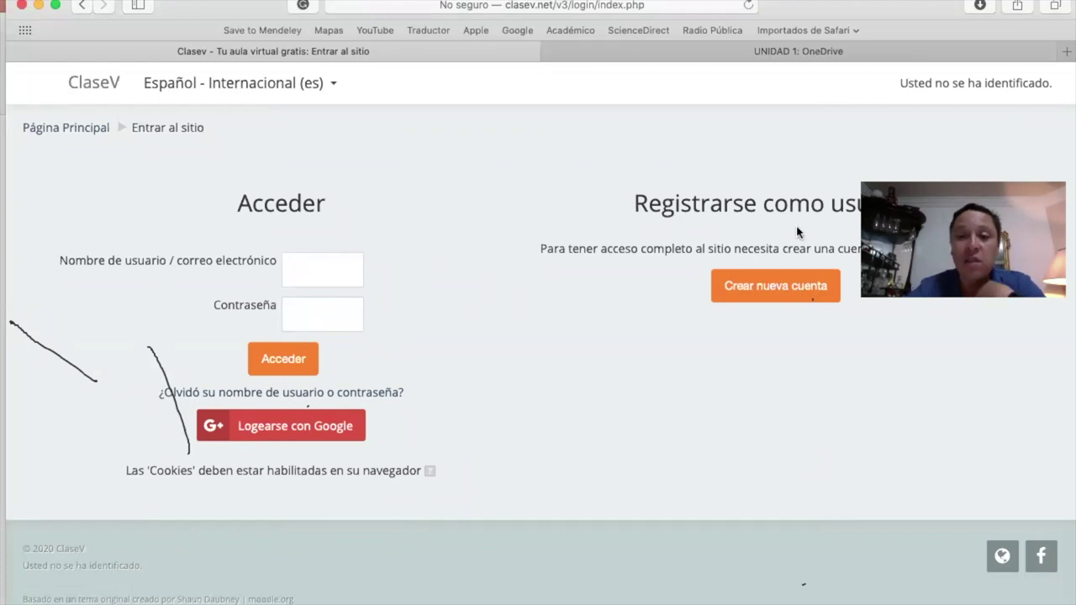
{"action": "left_click", "coordinate": [305, 426]}
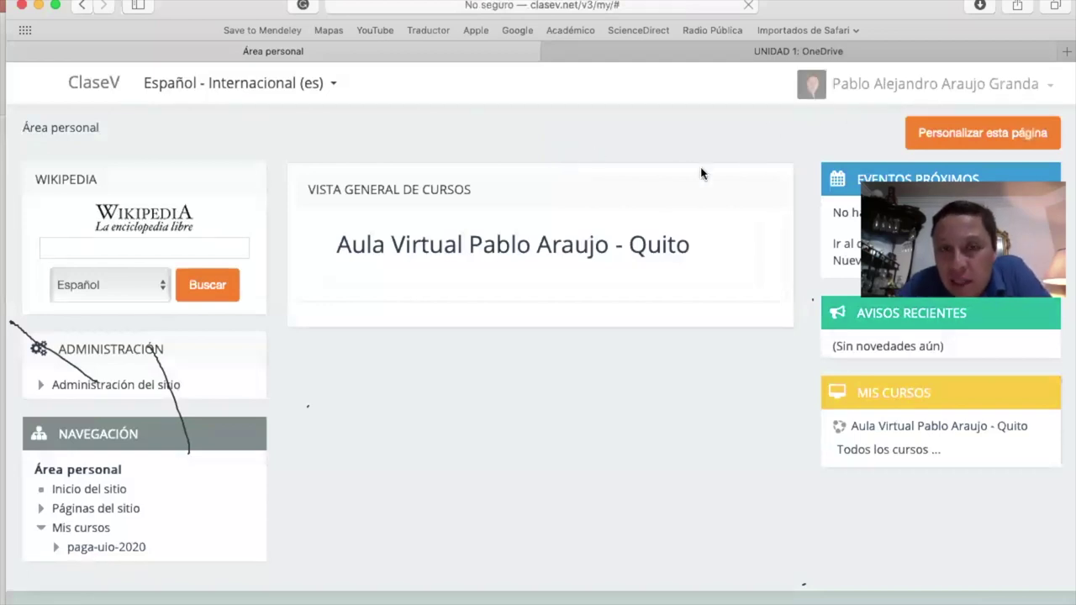
Step: Open the virtual classroom course from the course overview and turn on editing
{"action": "right_click", "coordinate": [386, 360]}
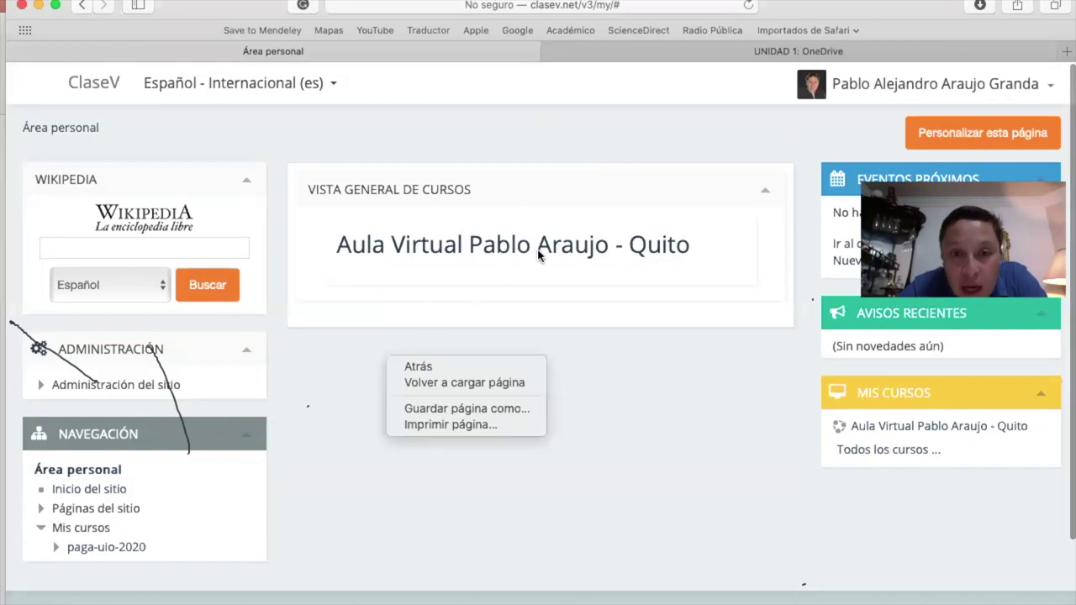
{"action": "left_click", "coordinate": [458, 271]}
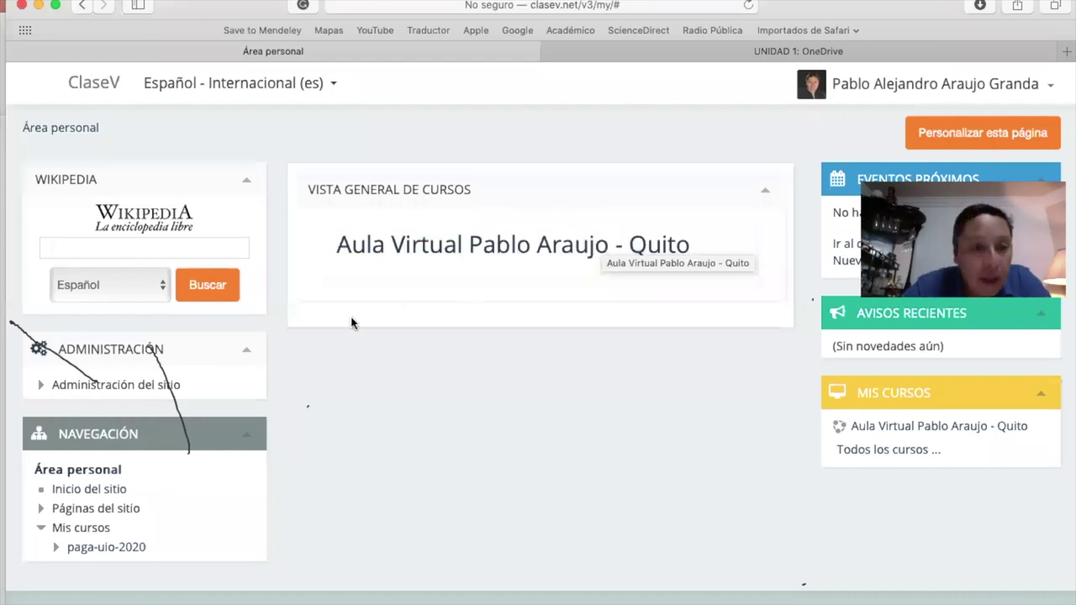
{"action": "scroll", "coordinate": [533, 192], "scroll_direction": "down", "scroll_amount": 2}
{"action": "left_click", "coordinate": [576, 173]}
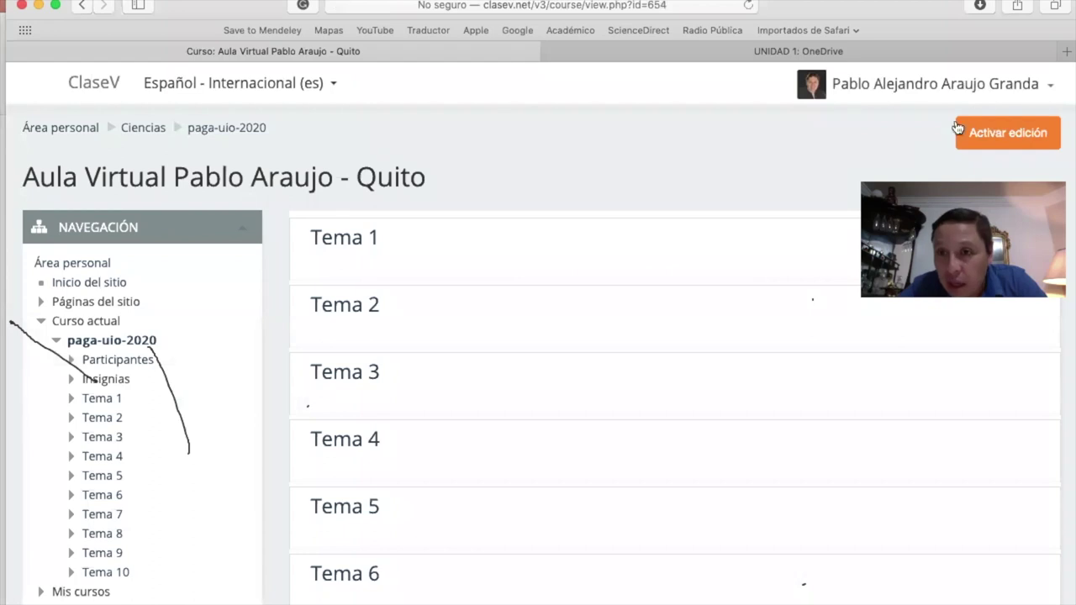
{"action": "left_click", "coordinate": [1006, 140]}
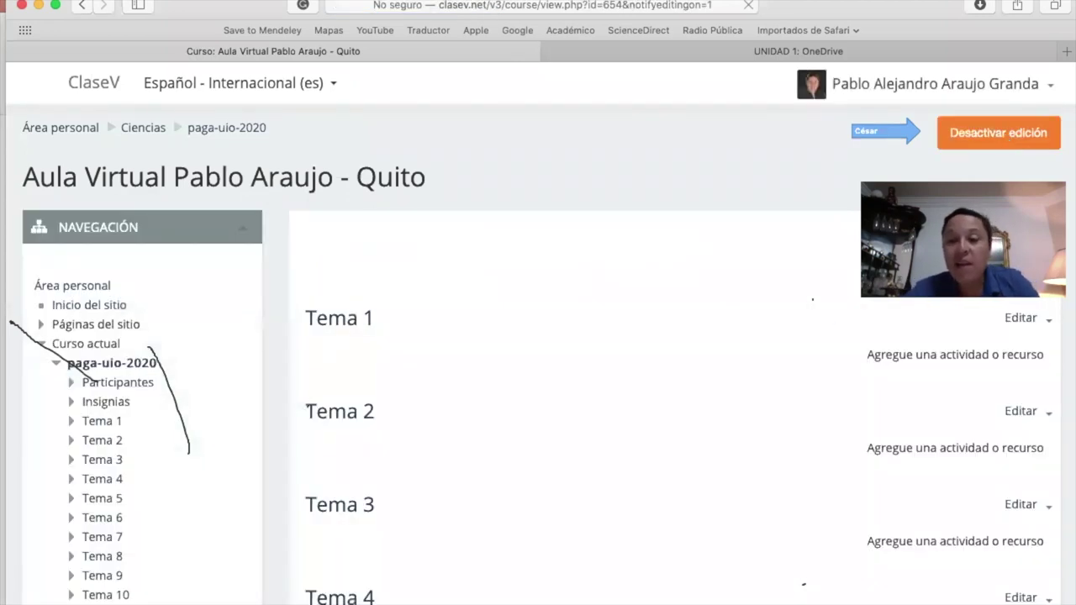
Step: Examine the activities and resources that can be added to Tema 2, from Asistencia to URL, without adding any
{"action": "scroll", "coordinate": [596, 367], "scroll_direction": "down", "scroll_amount": 3}
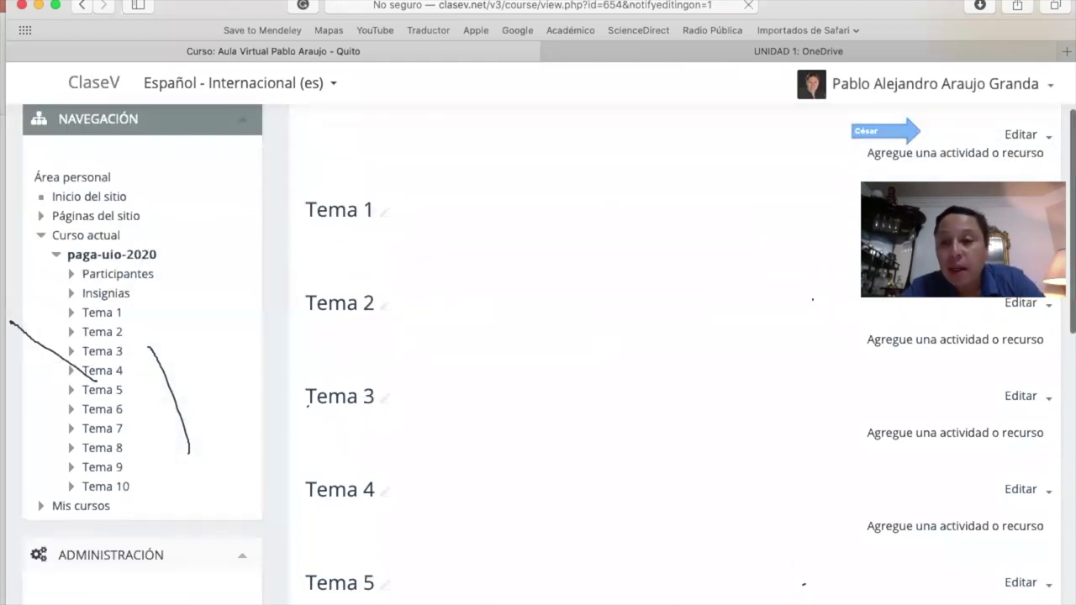
{"action": "scroll", "coordinate": [777, 324], "scroll_direction": "up", "scroll_amount": 1}
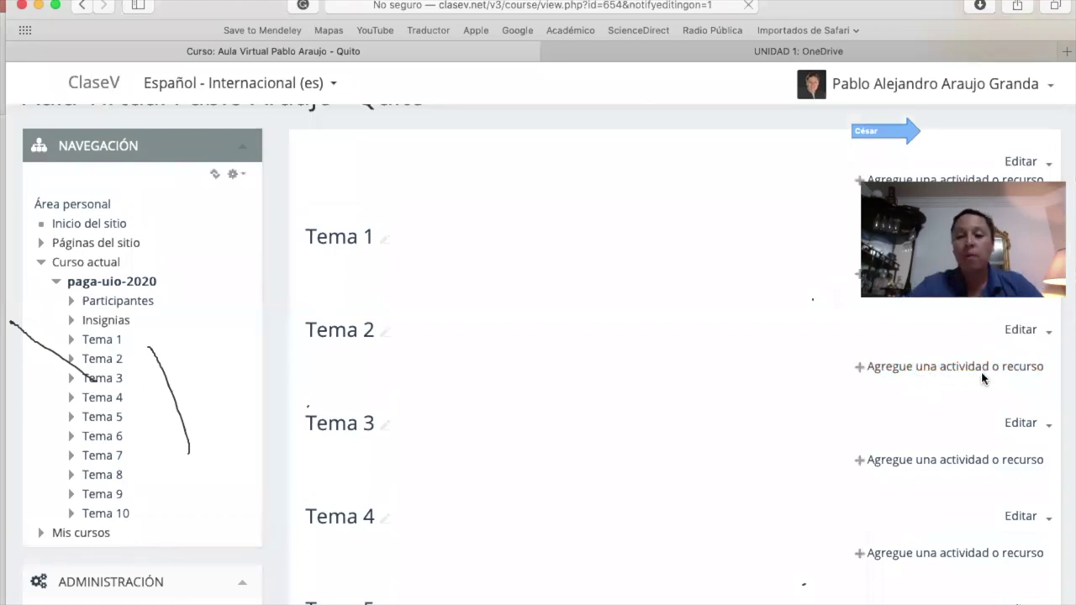
{"action": "left_click", "coordinate": [907, 373]}
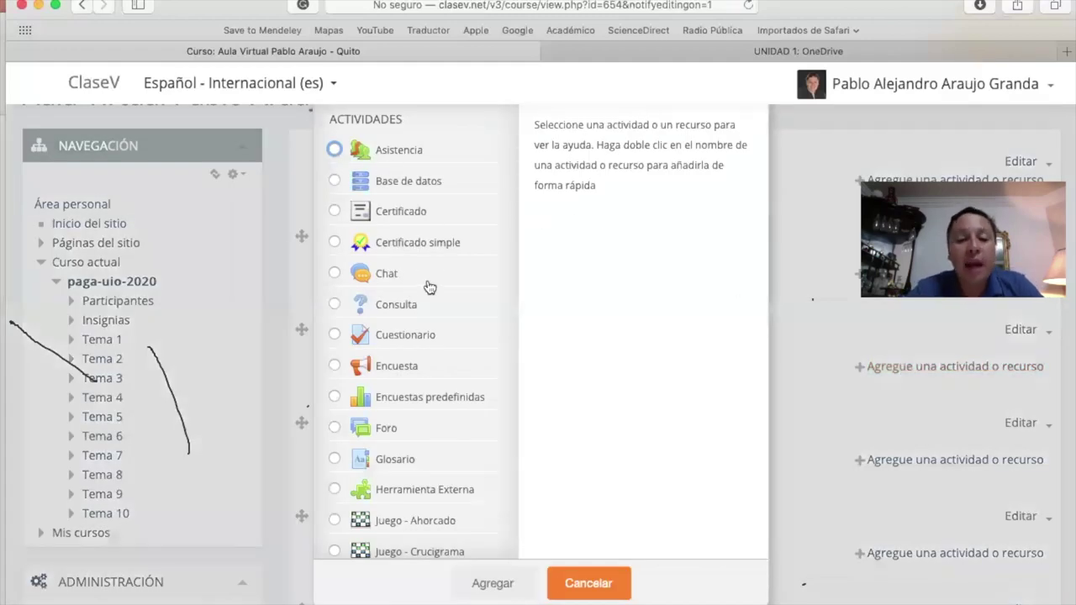
{"action": "scroll", "coordinate": [429, 288], "scroll_direction": "down", "scroll_amount": 5}
{"action": "scroll", "coordinate": [429, 288], "scroll_direction": "up", "scroll_amount": 5}
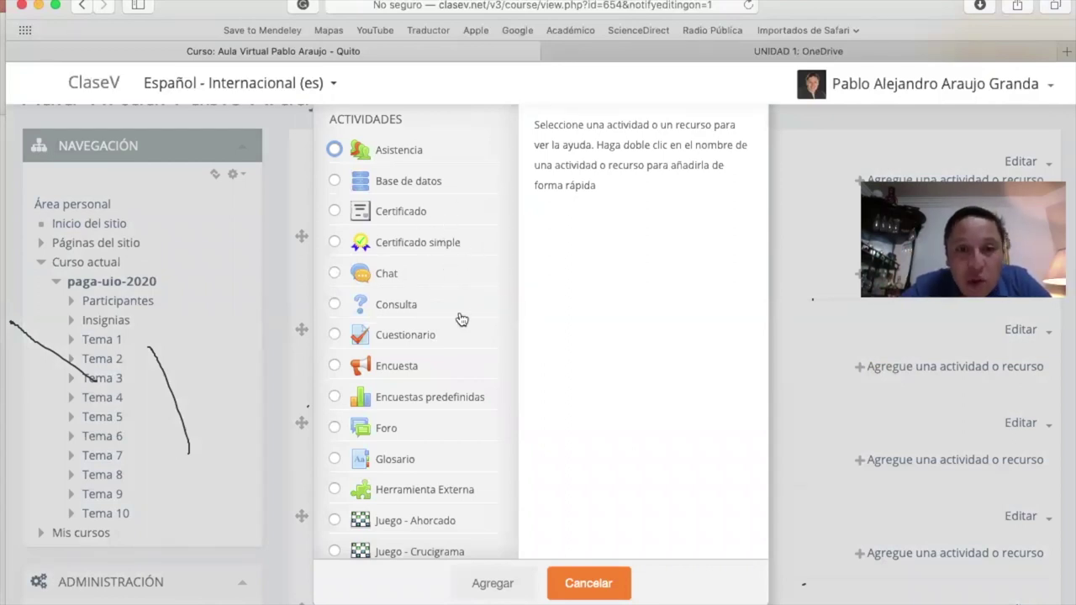
{"action": "scroll", "coordinate": [461, 316], "scroll_direction": "down", "scroll_amount": 5}
{"action": "scroll", "coordinate": [461, 317], "scroll_direction": "down", "scroll_amount": 7}
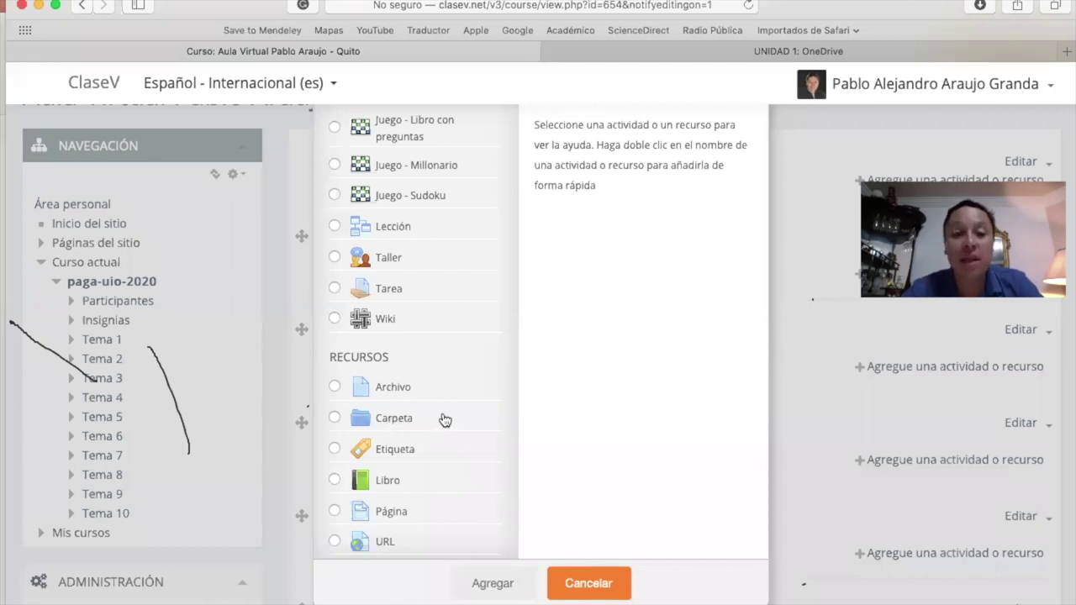
{"action": "scroll", "coordinate": [445, 419], "scroll_direction": "up", "scroll_amount": 3}
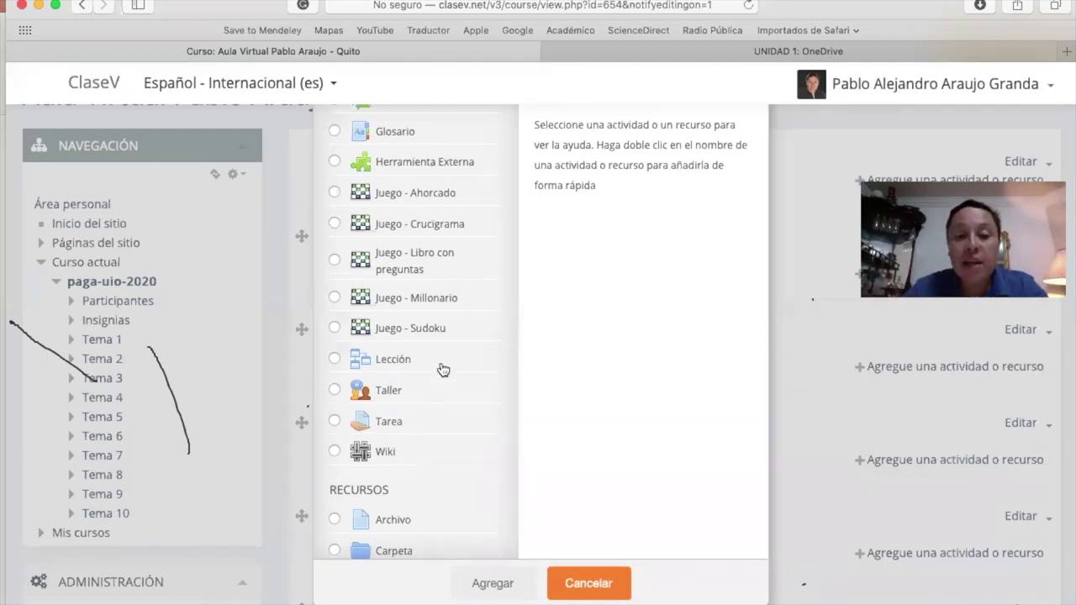
{"action": "scroll", "coordinate": [442, 368], "scroll_direction": "up", "scroll_amount": 5}
{"action": "scroll", "coordinate": [444, 368], "scroll_direction": "up", "scroll_amount": 2}
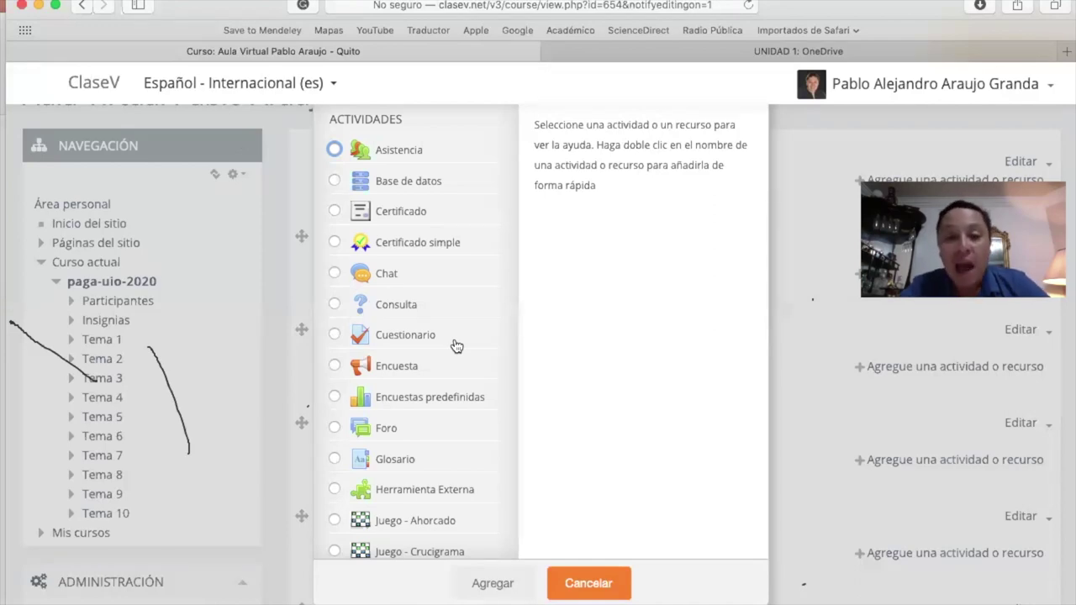
{"action": "scroll", "coordinate": [456, 343], "scroll_direction": "down", "scroll_amount": 10}
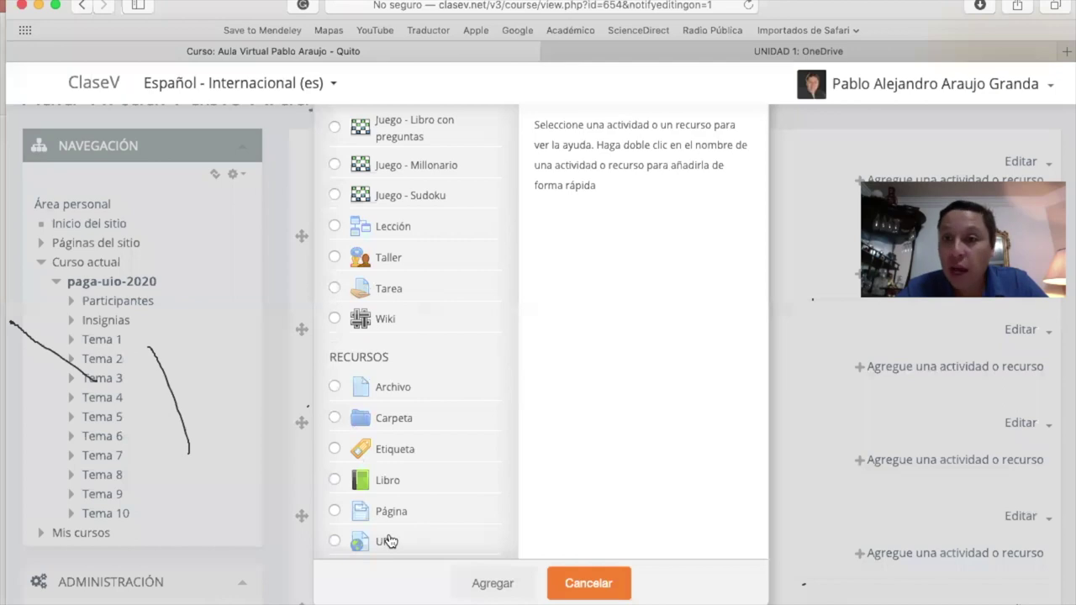
{"action": "left_click", "coordinate": [586, 582]}
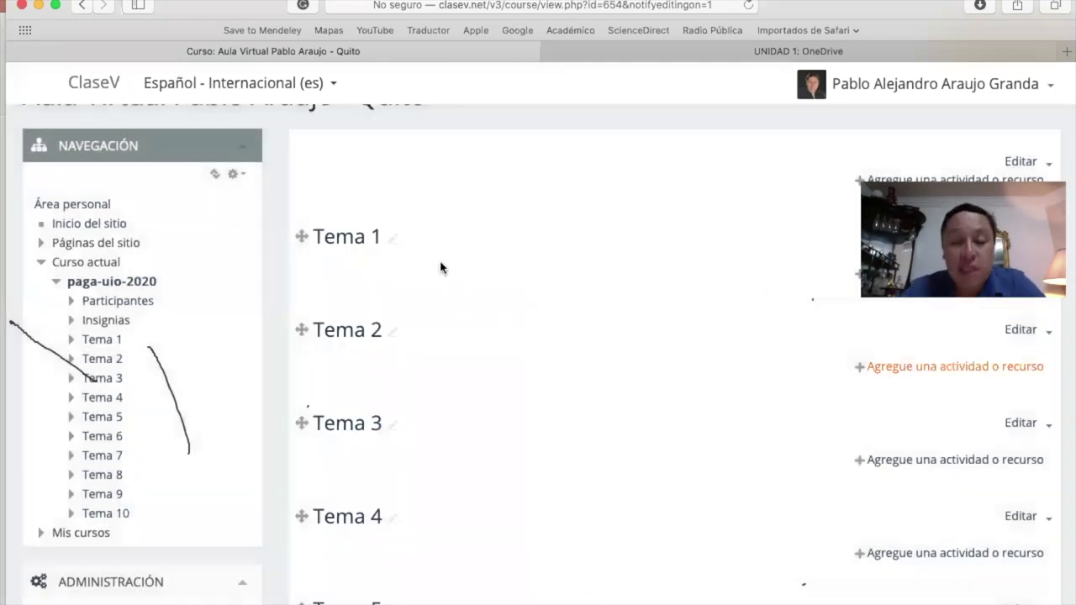
Step: Look through the remaining course topics and the course administration options
{"action": "scroll", "coordinate": [440, 268], "scroll_direction": "down", "scroll_amount": 5}
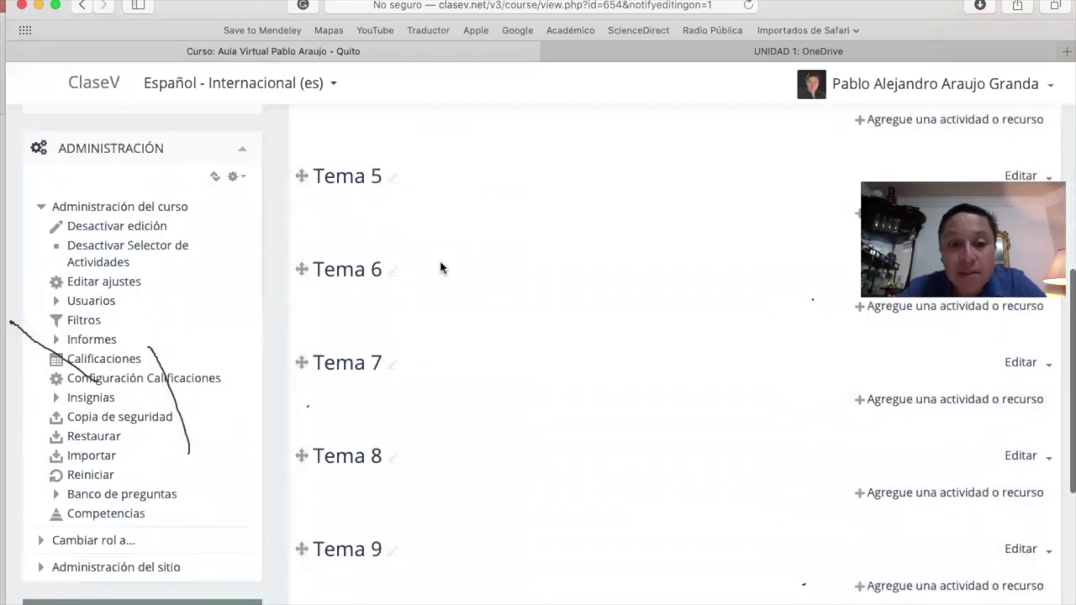
{"action": "scroll", "coordinate": [440, 268], "scroll_direction": "down", "scroll_amount": 3}
{"action": "scroll", "coordinate": [441, 267], "scroll_direction": "up", "scroll_amount": 10}
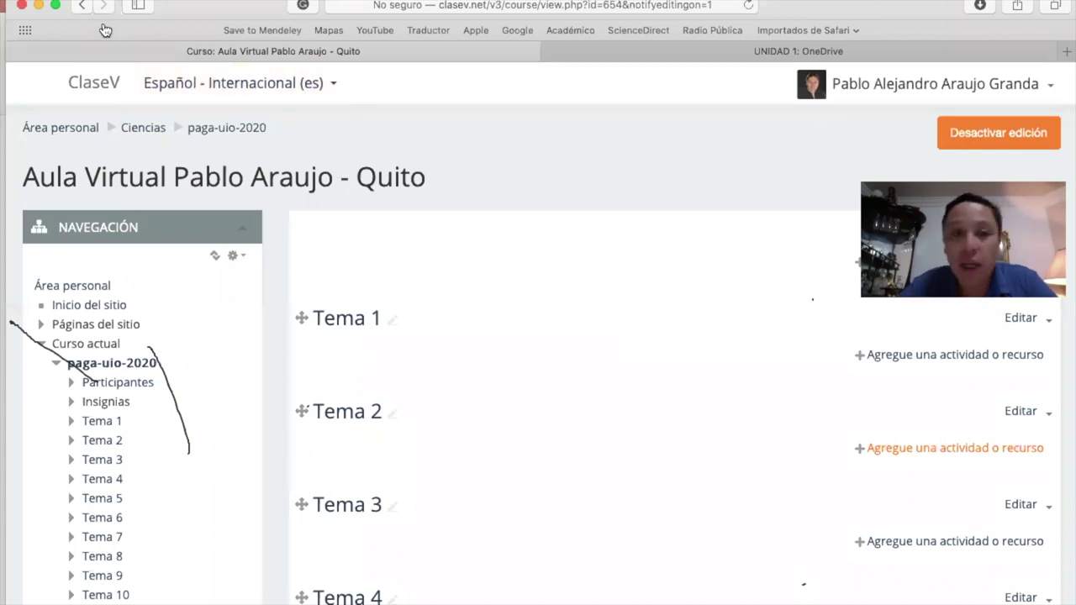
Step: Go back through the browsing history to p_semana_1.pdf and on to the Curso Formación de Tutores Virtuales-A1 course page
{"action": "right_click", "coordinate": [79, 6]}
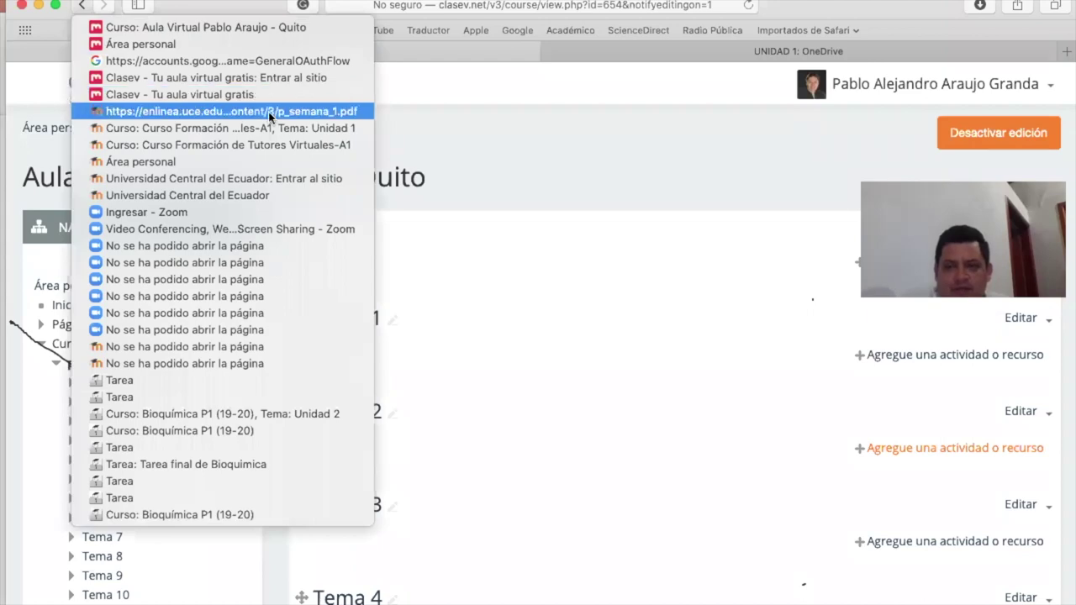
{"action": "left_click", "coordinate": [269, 112]}
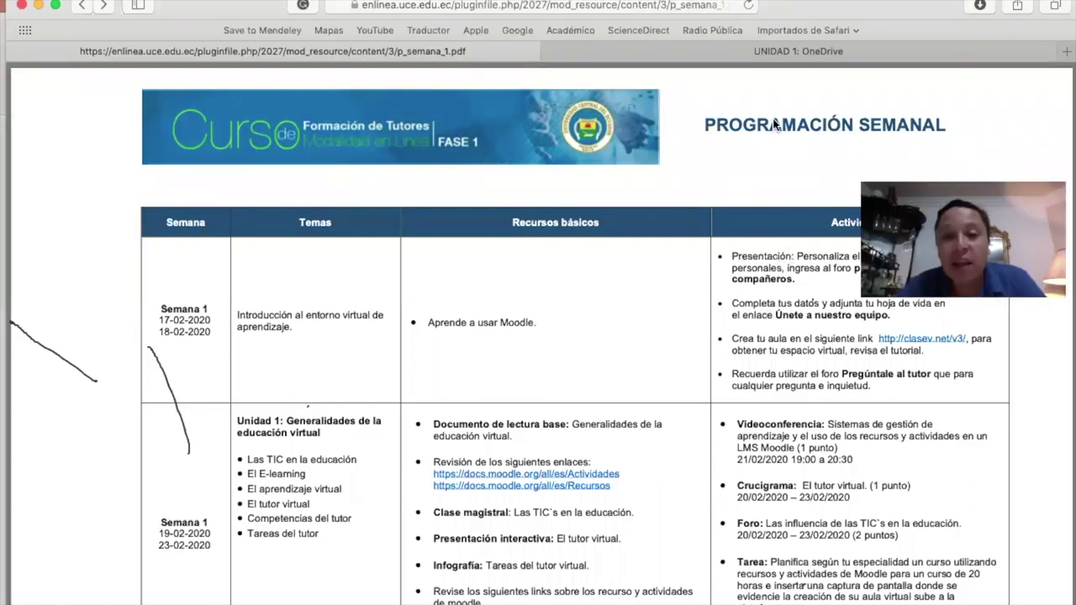
{"action": "left_click", "coordinate": [83, 5]}
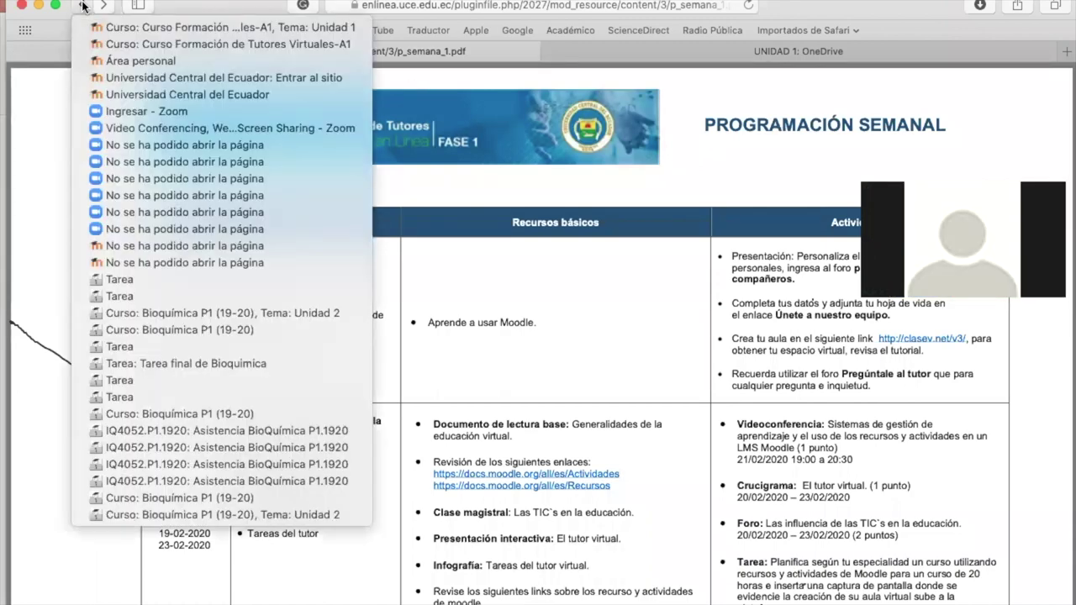
{"action": "left_click", "coordinate": [132, 47]}
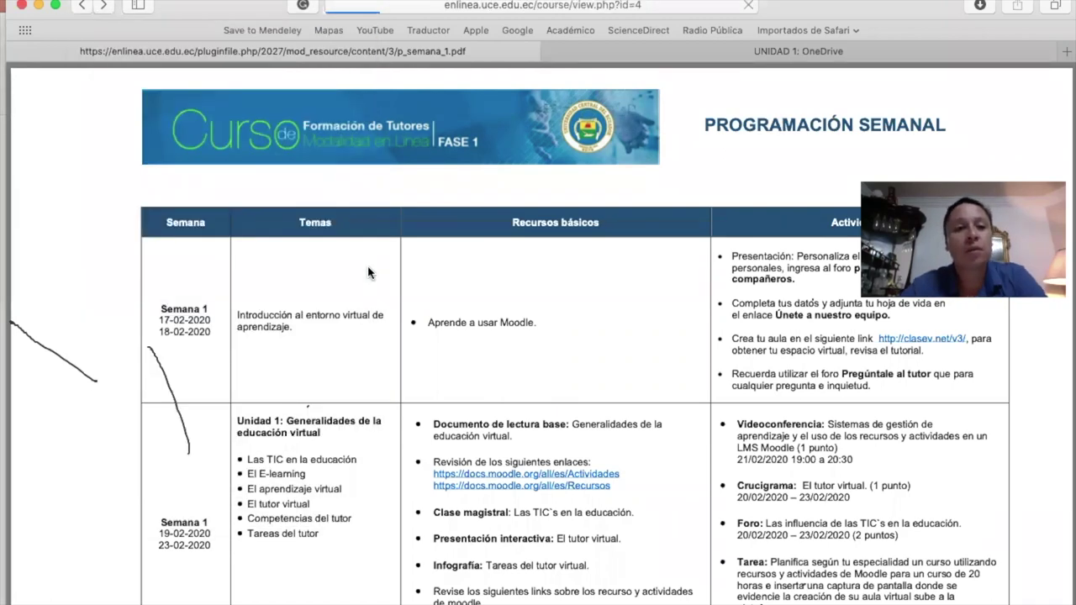